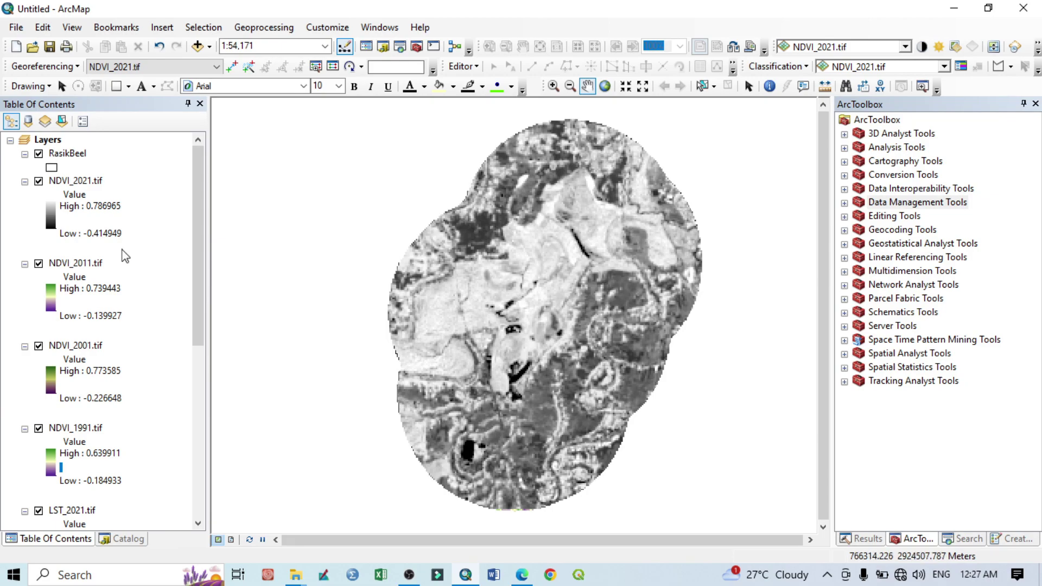
Apply a purple-yellow-green stretched color ramp to the NDVI_2021.tif layer
scroll(163, 400, down, 5)
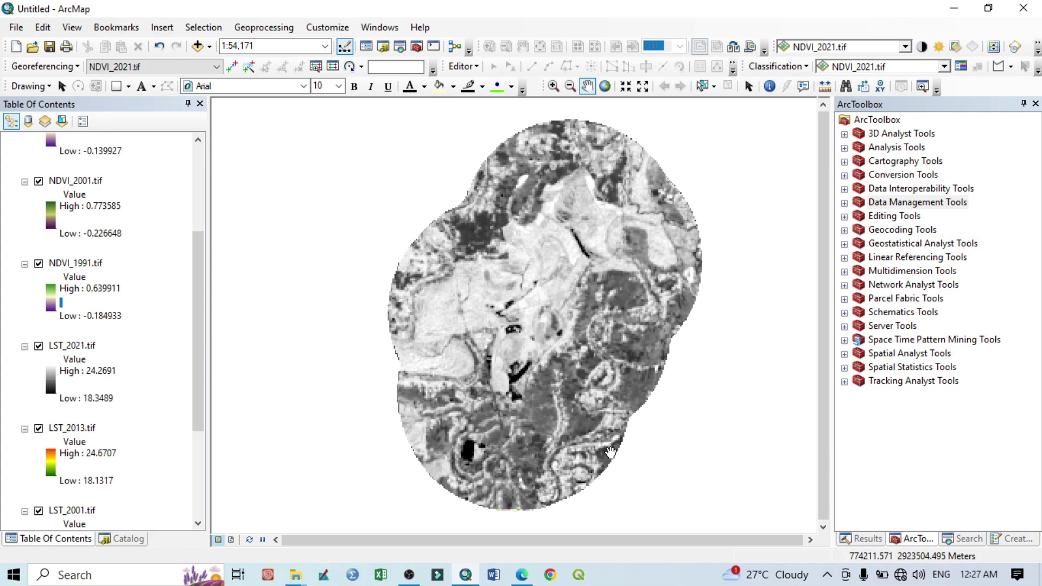
scroll(82, 187, up, 5)
click(82, 184)
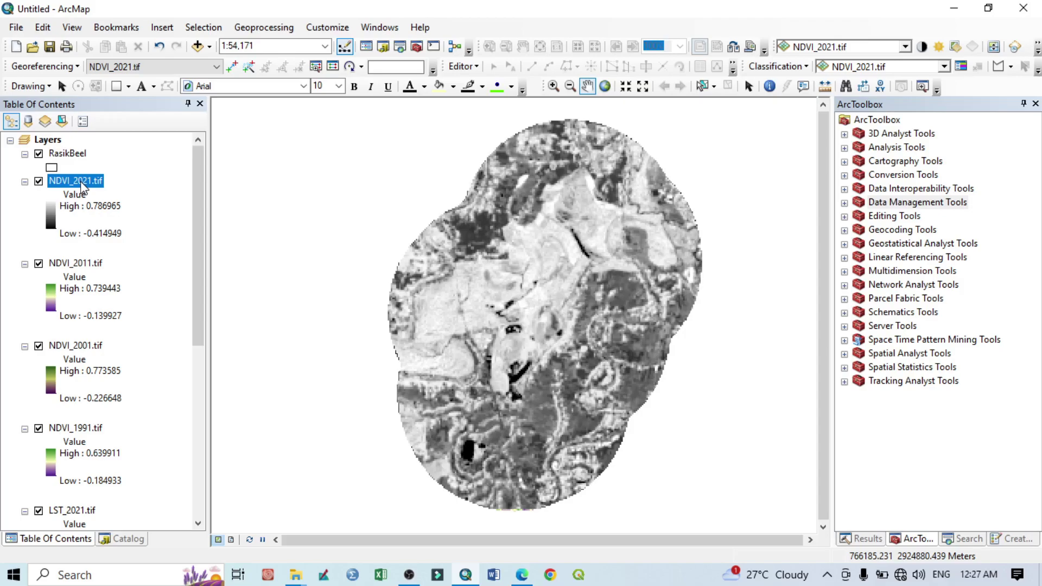
double_click(81, 184)
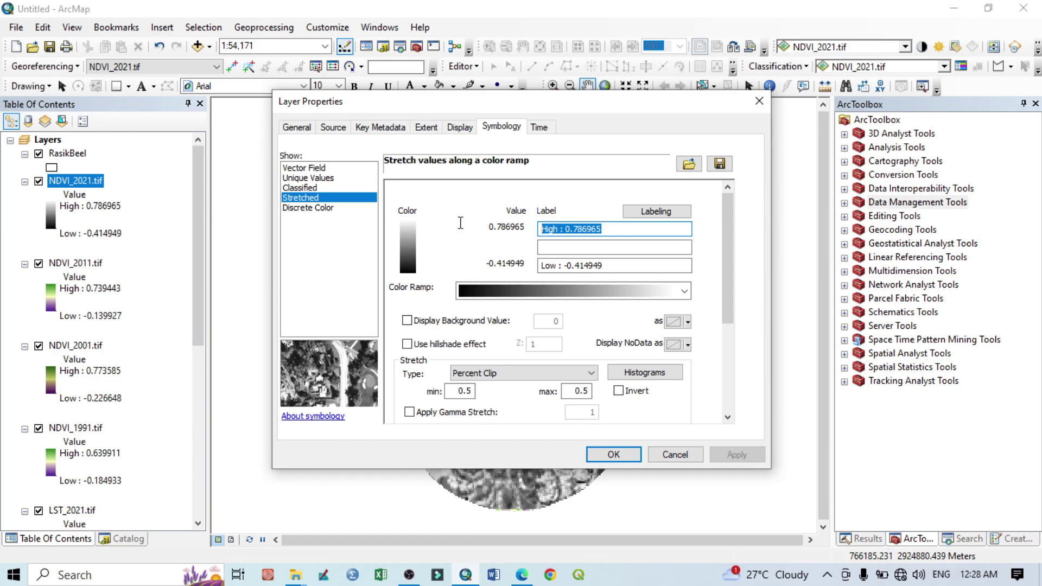
click(522, 291)
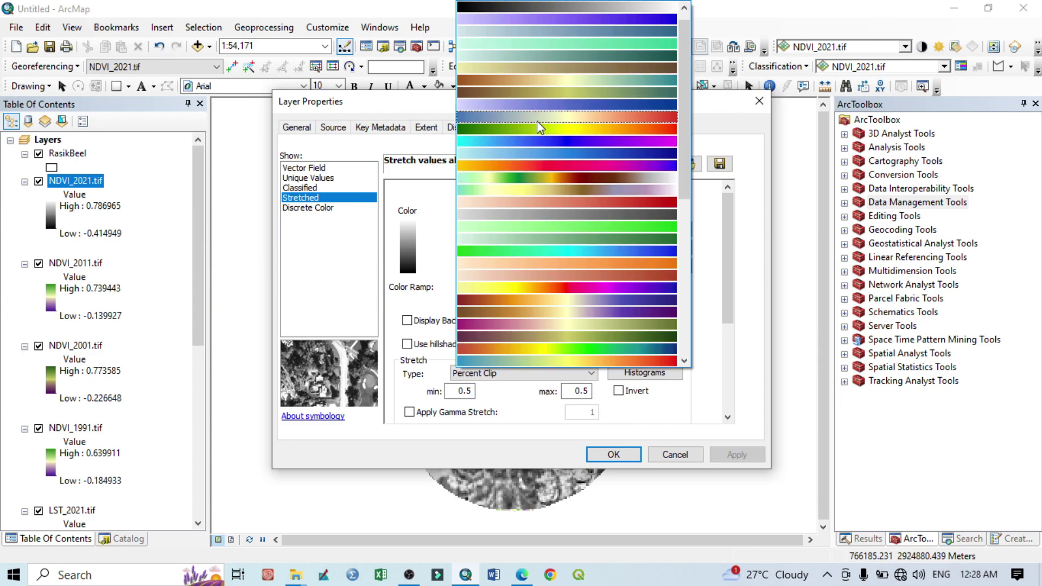
scroll(602, 302, down, 1)
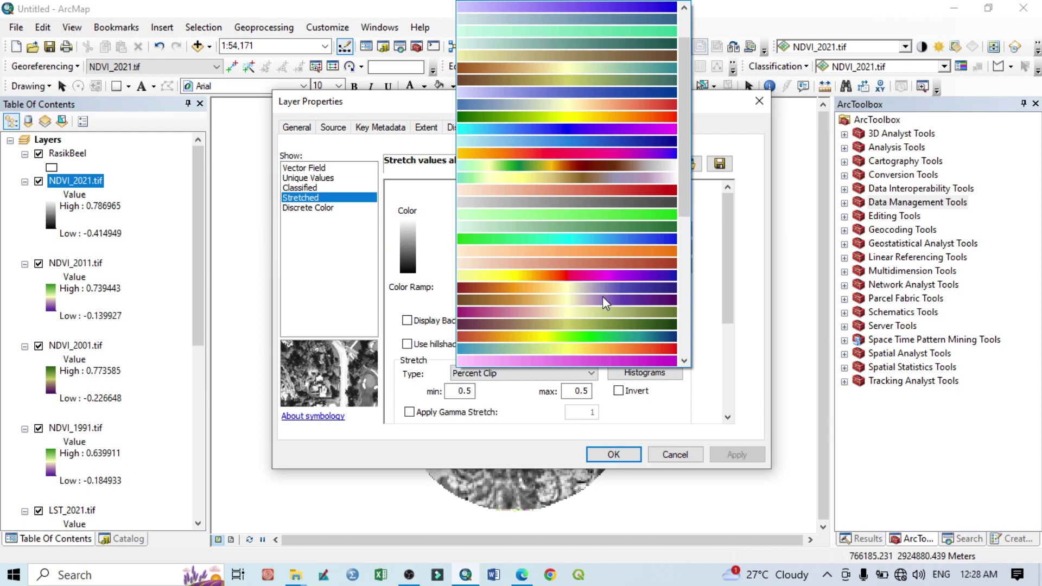
scroll(602, 298, down, 5)
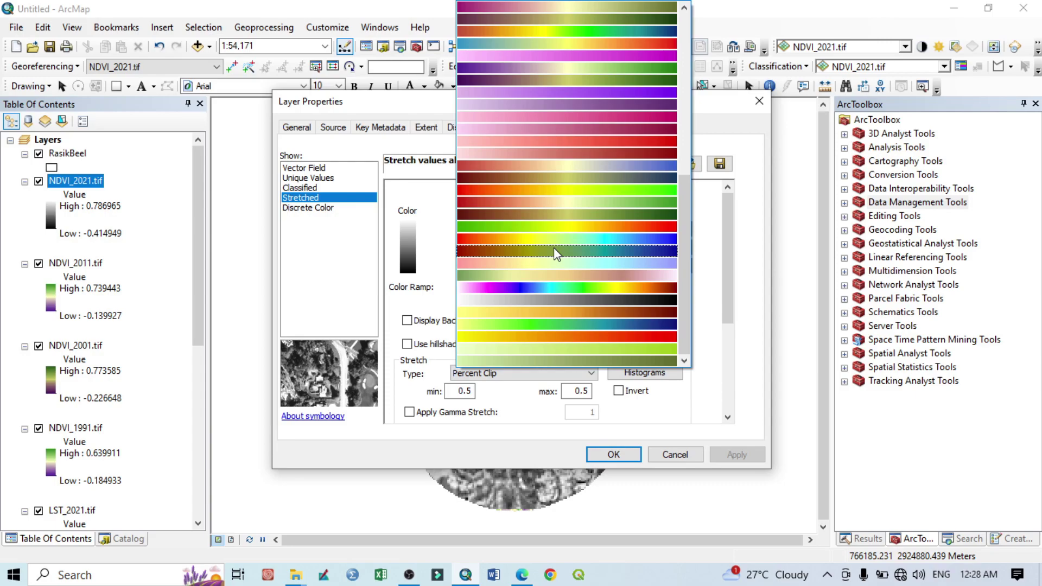
click(554, 250)
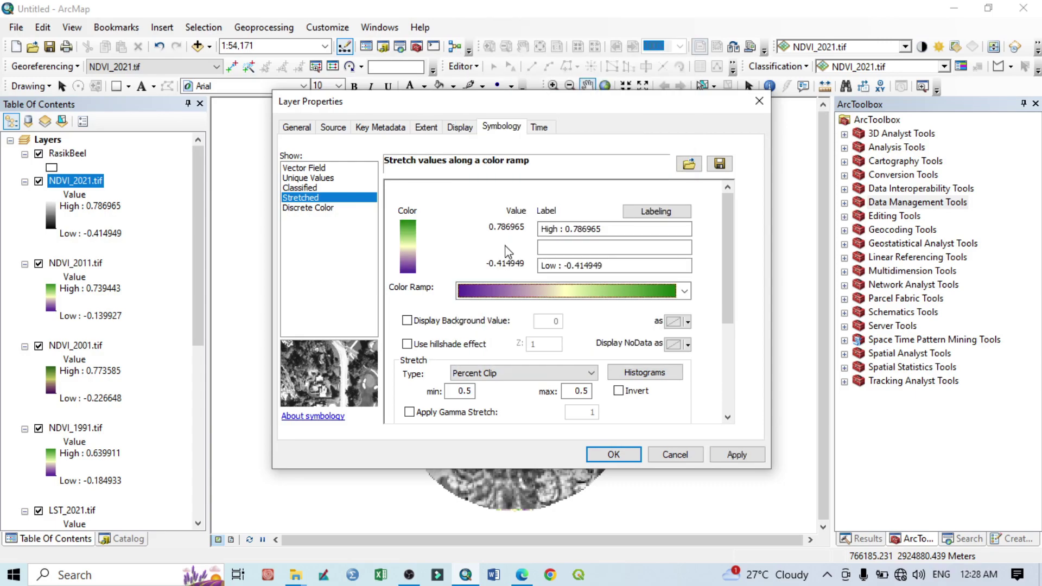
click(717, 454)
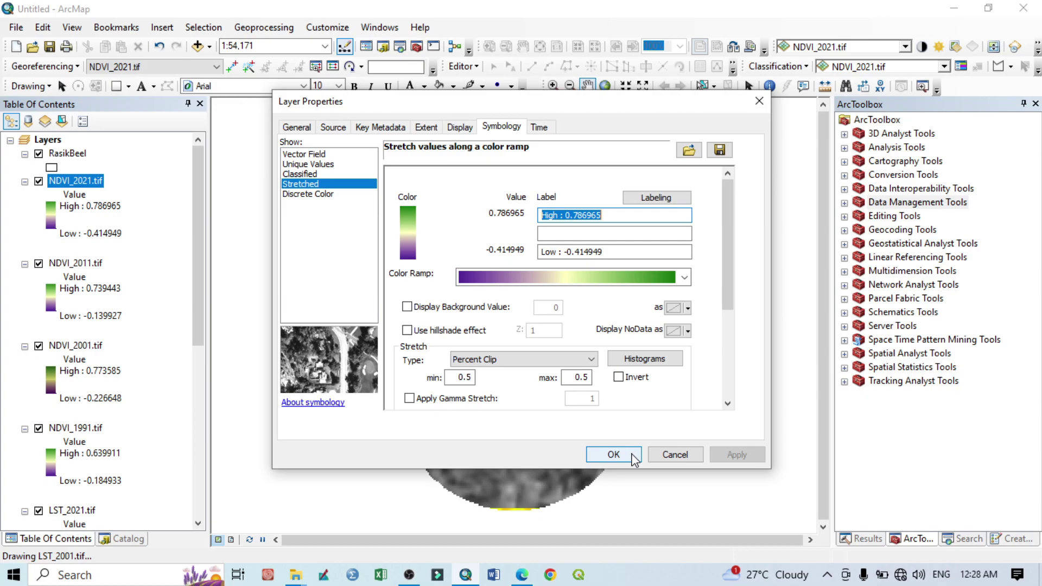
click(633, 455)
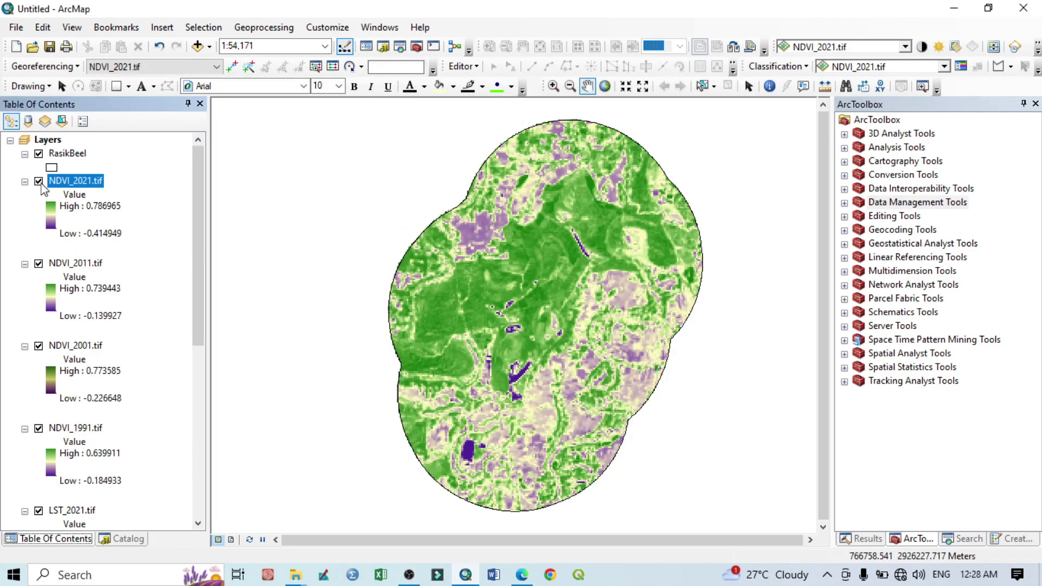
Hide the NDVI_2021.tif layer and apply a green-yellow-red stretched color ramp to LST_2021.tif
click(39, 182)
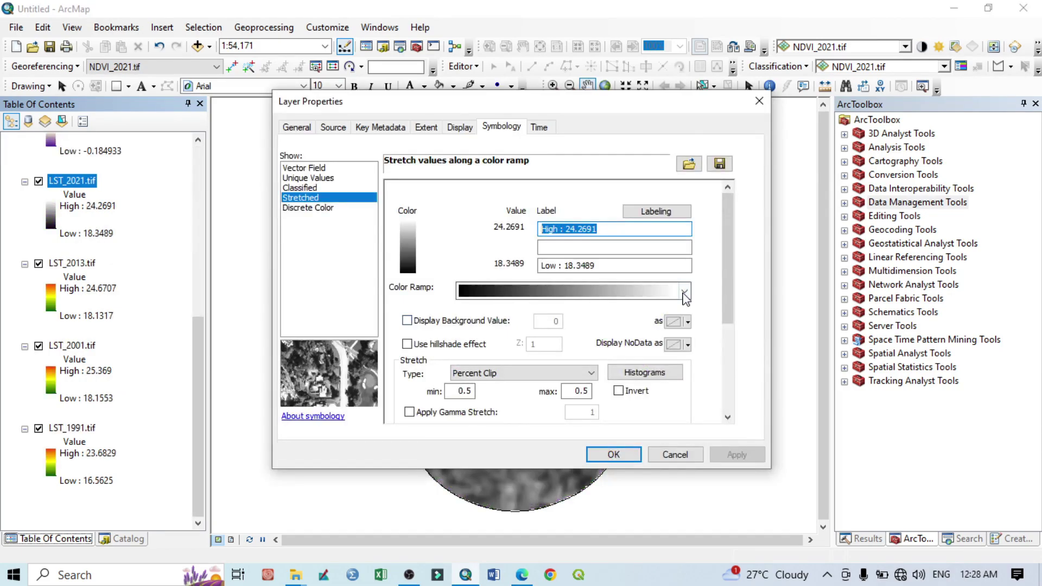
click(685, 293)
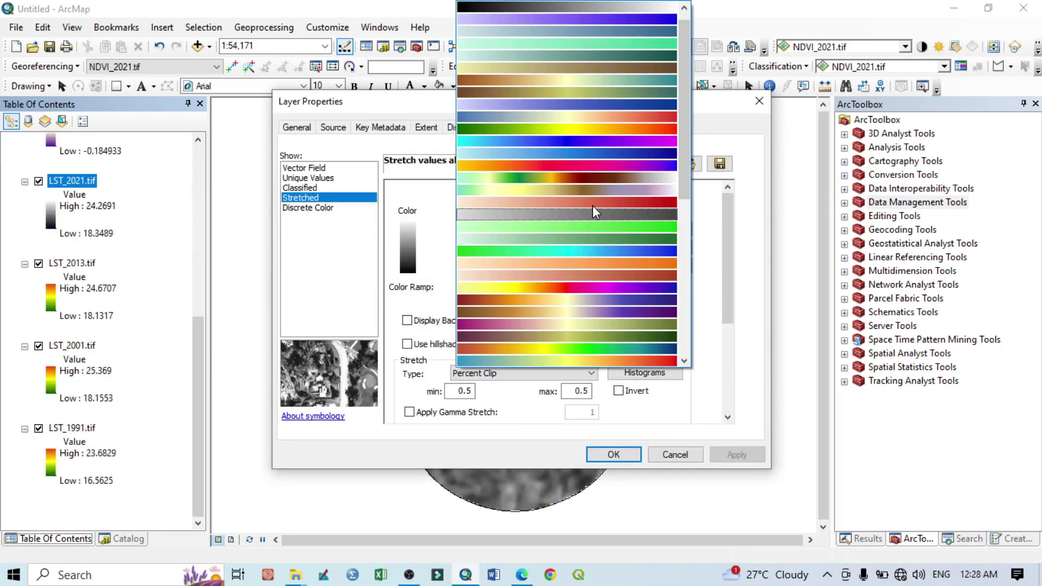
click(593, 212)
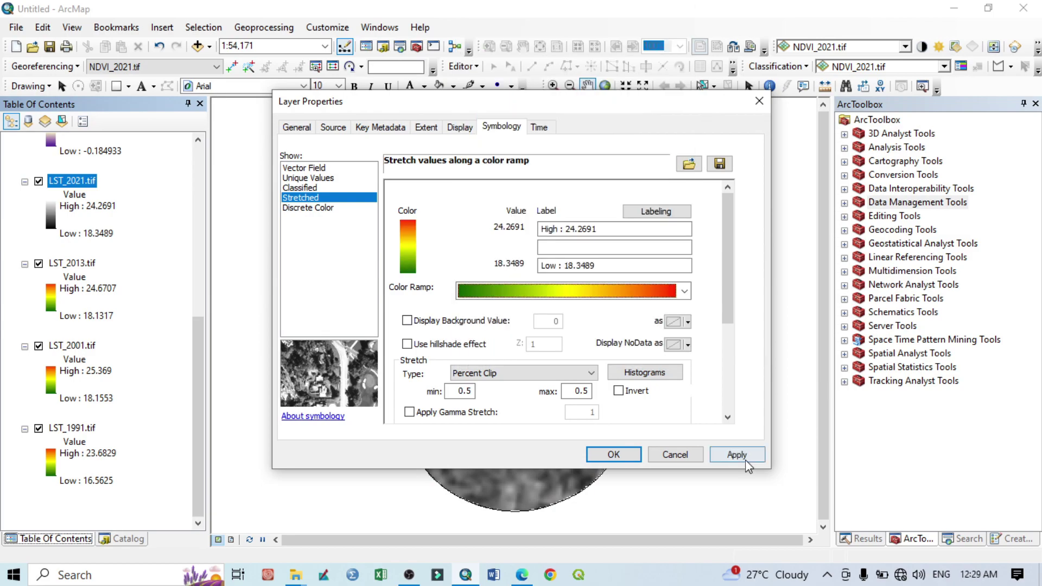
click(737, 455)
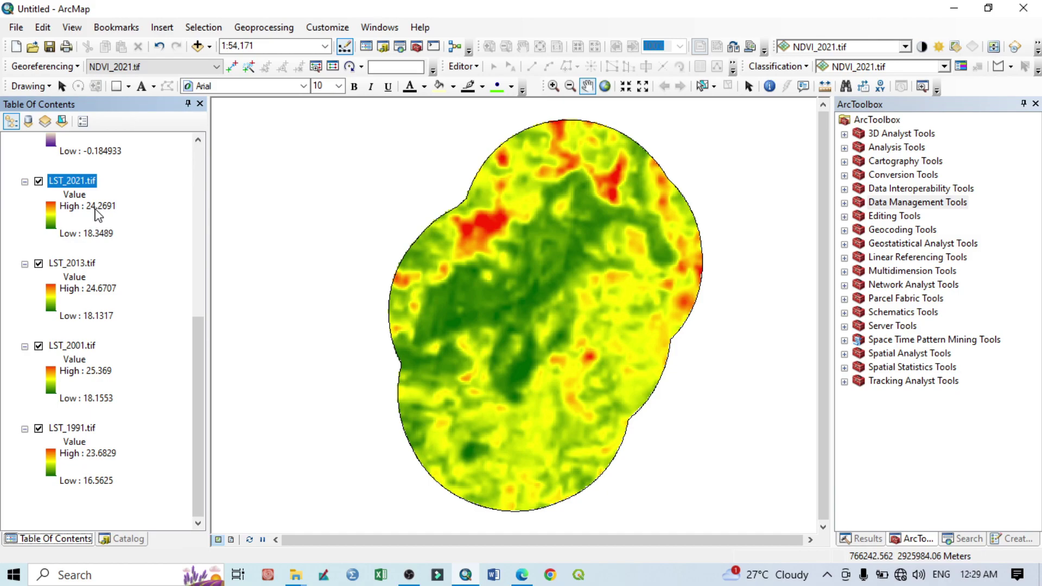
scroll(202, 354, up, 5)
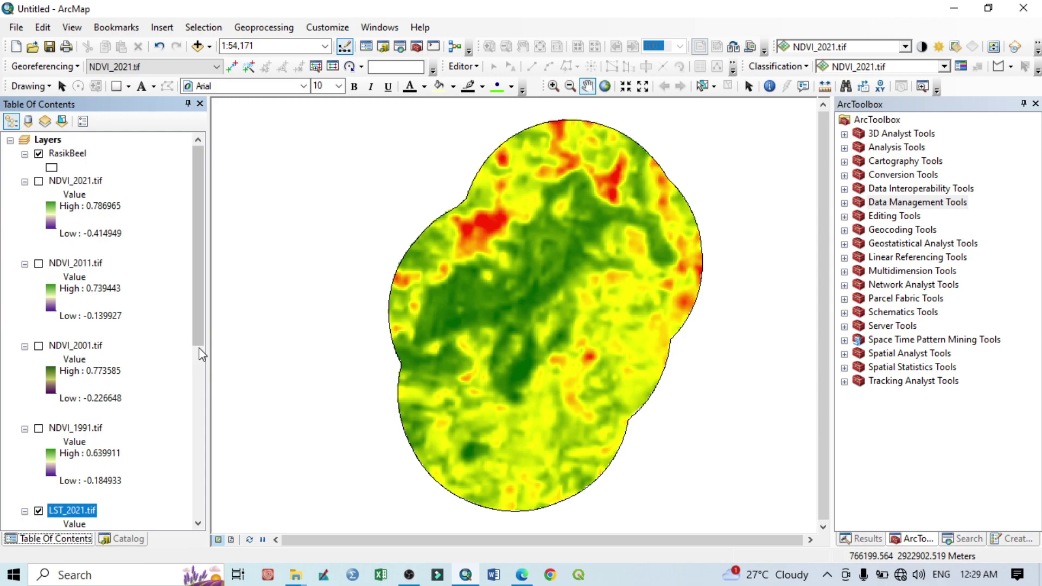
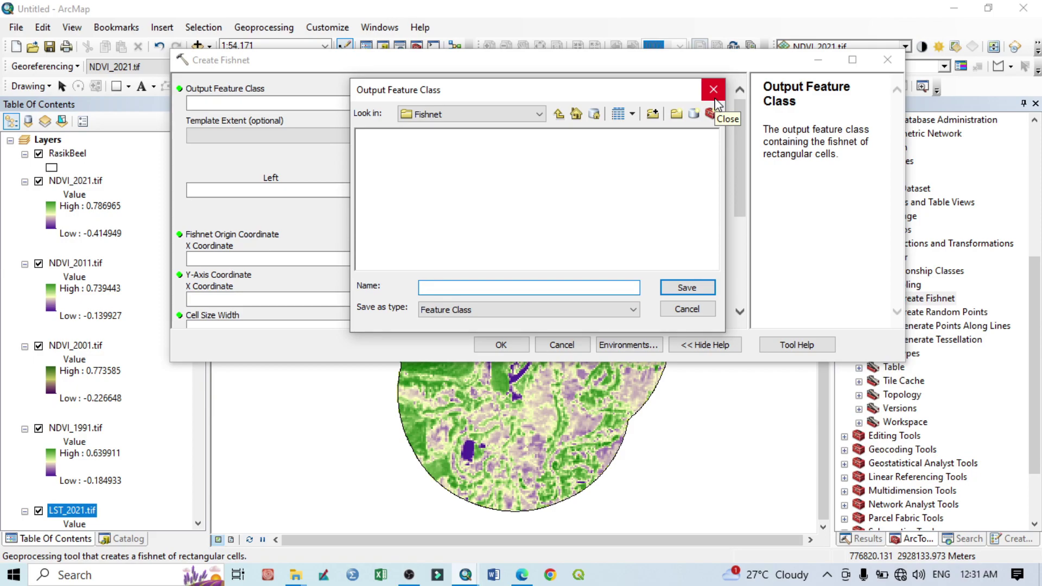
Set the Create Fishnet output feature class to fishnet_LST_NDVI in the ndvi_lst_relation folder
key(BackSpace)
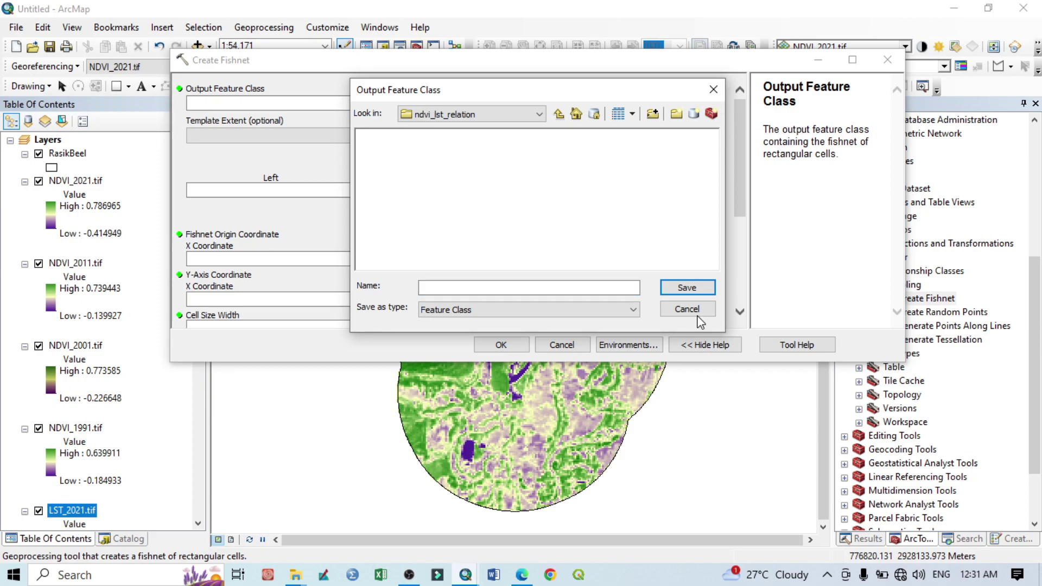
click(540, 284)
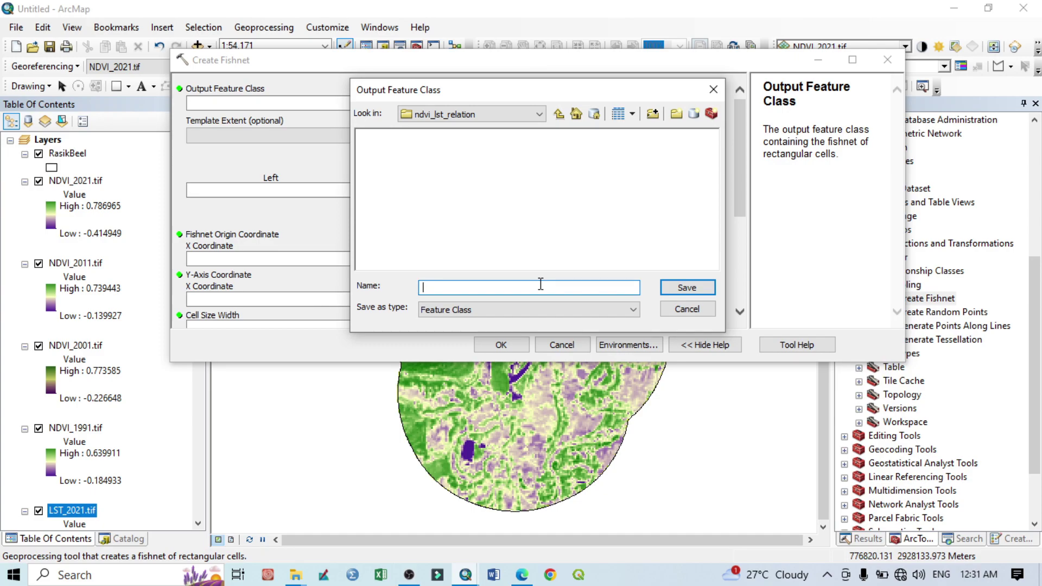
text(fishnet_L)
key(Return)
Set the fishnet grid to 10 rows and 10 columns
scroll(748, 271, down, 5)
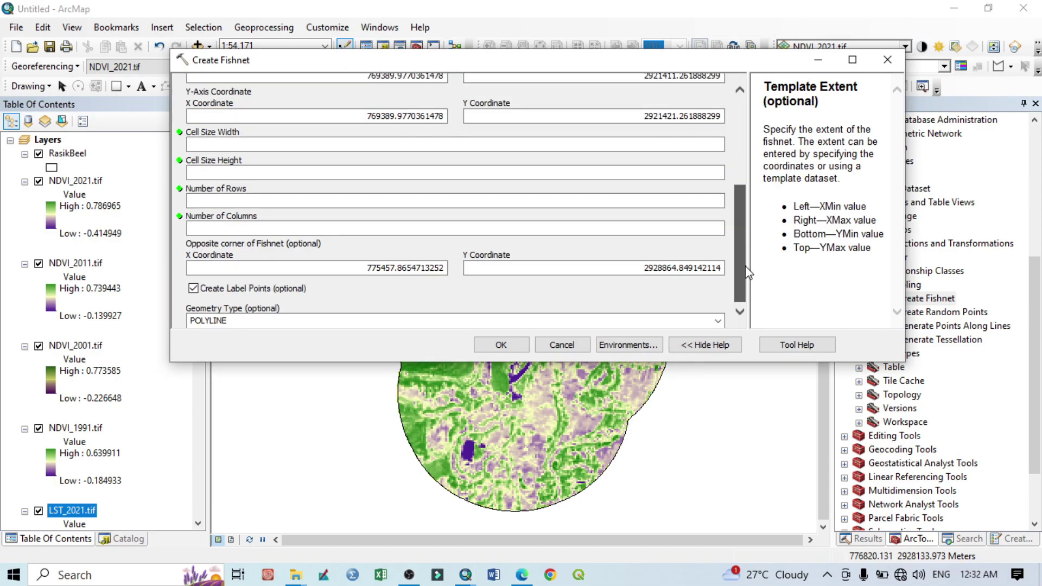
click(191, 201)
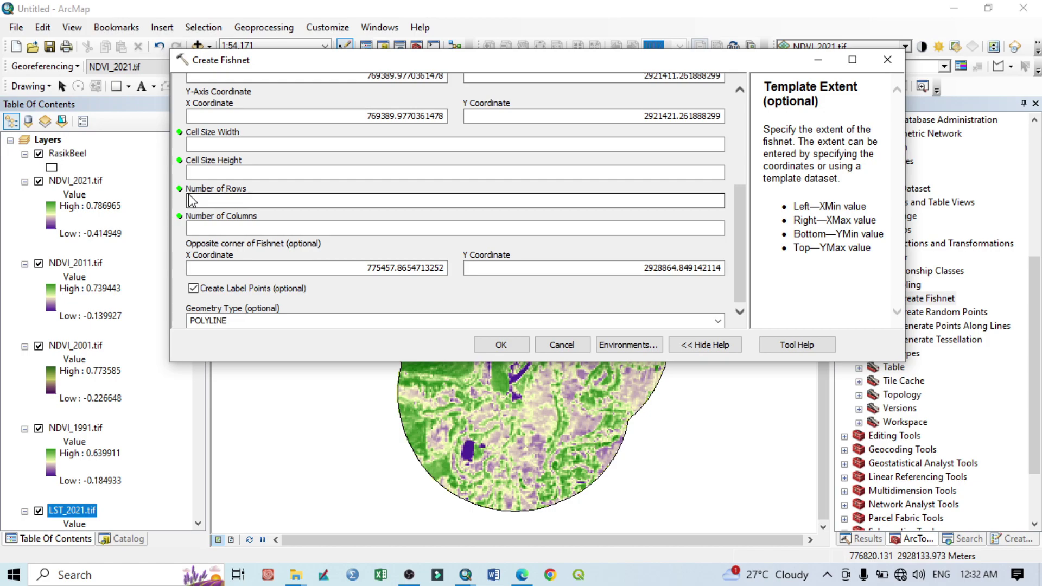
text(10)
click(721, 225)
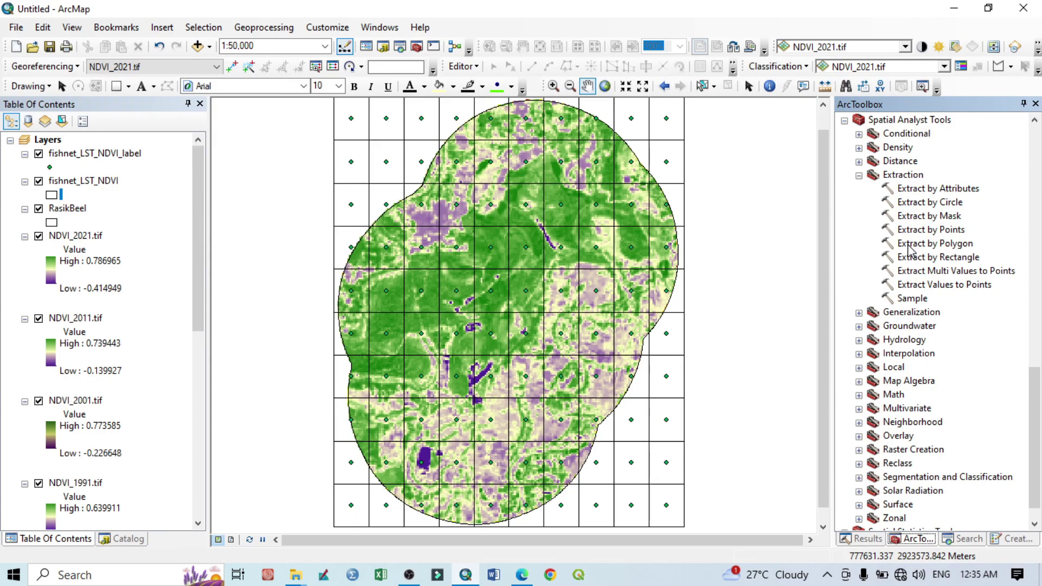
Run Extract Multi Values to Points on fishnet_LST_NDVI_label with the four NDVI and four LST rasters from 1991 to 2021
click(859, 175)
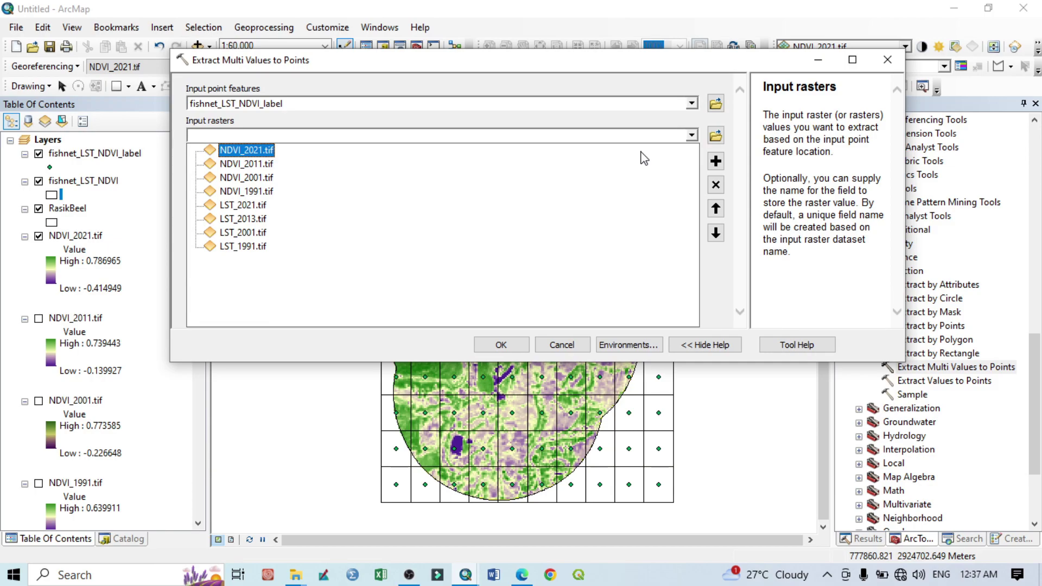
click(267, 193)
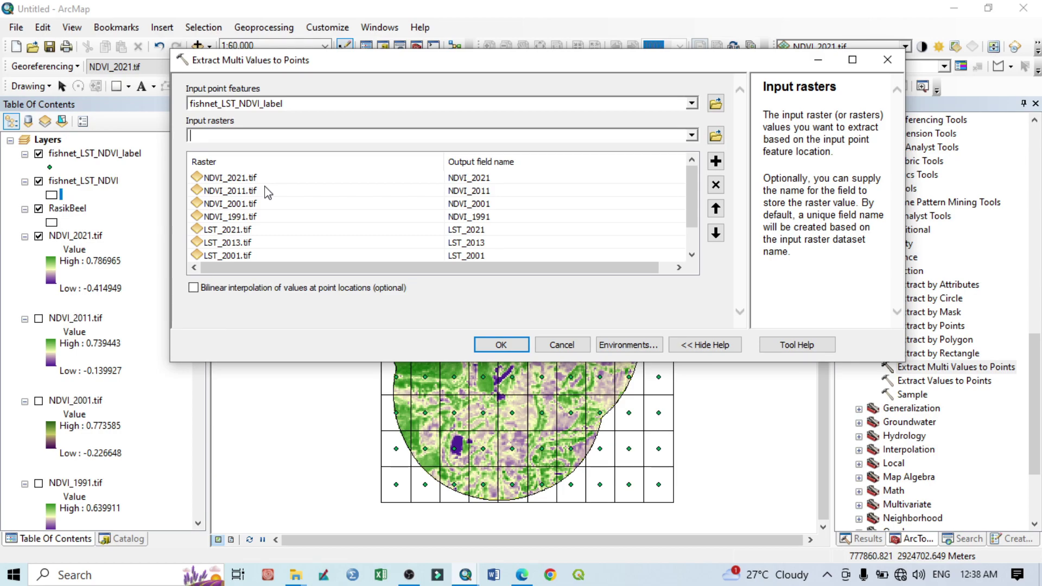
scroll(267, 192, down, 1)
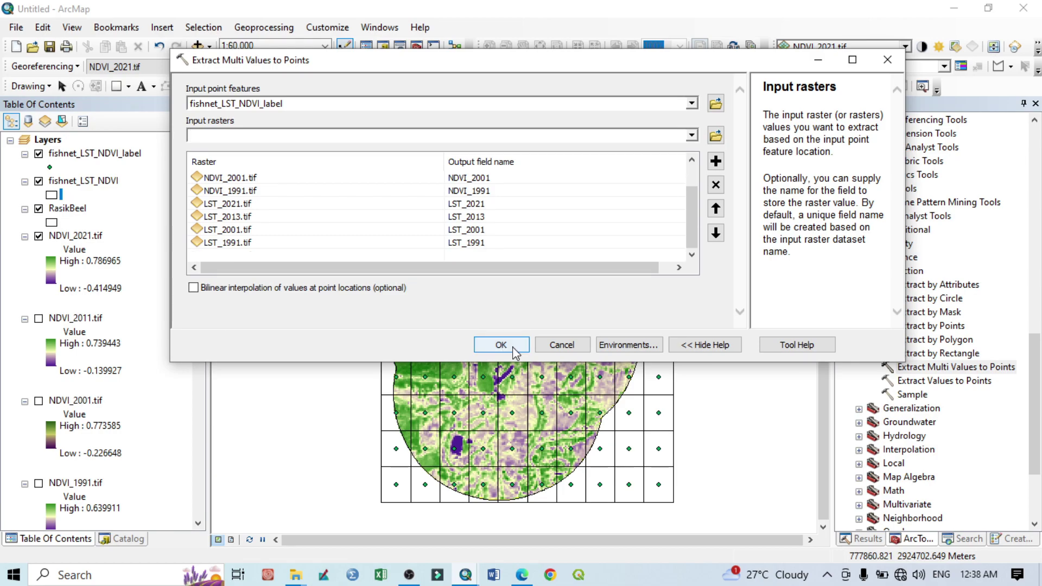
click(512, 350)
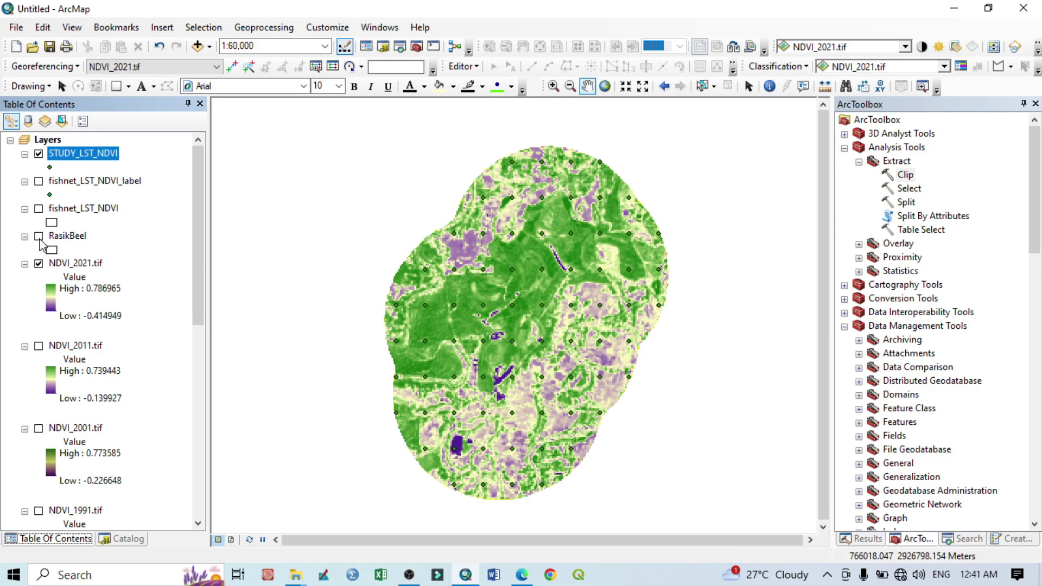
Show the RasikBeel boundary layer and open the attribute table of STUDY_LST_NDVI with its table options
click(38, 236)
right_click(65, 155)
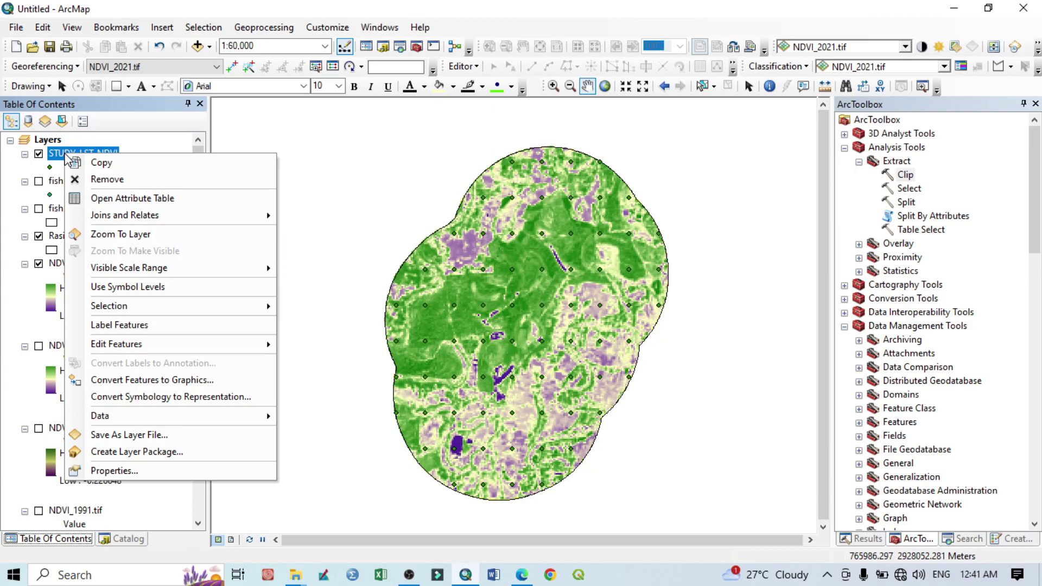
click(132, 198)
click(197, 109)
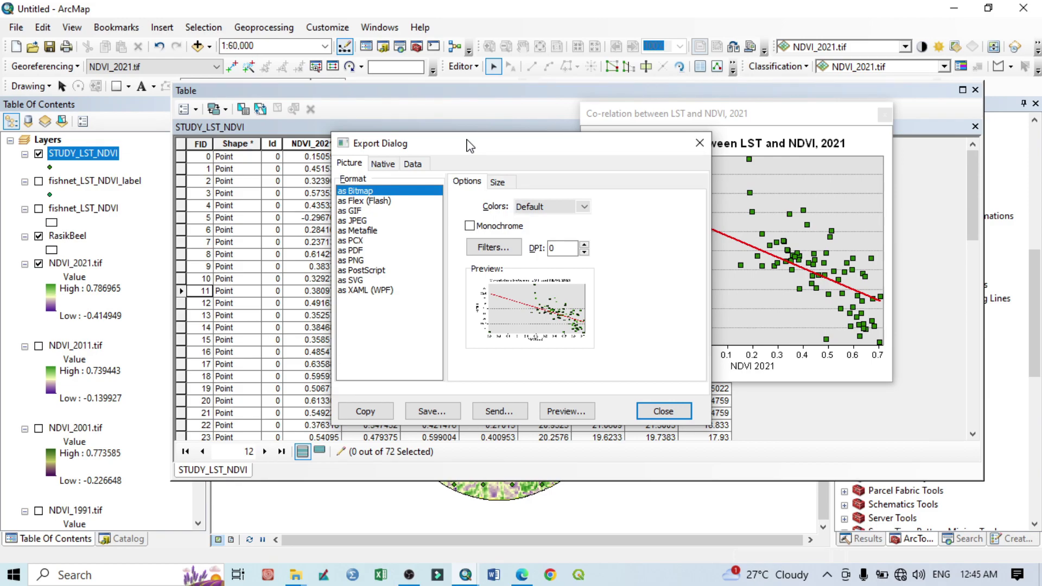
Export the LST and NDVI 2021 correlation graph as a PNG into ndvi_lst_relation, starting the file name with "lst"
drag(470, 145, 299, 67)
click(179, 181)
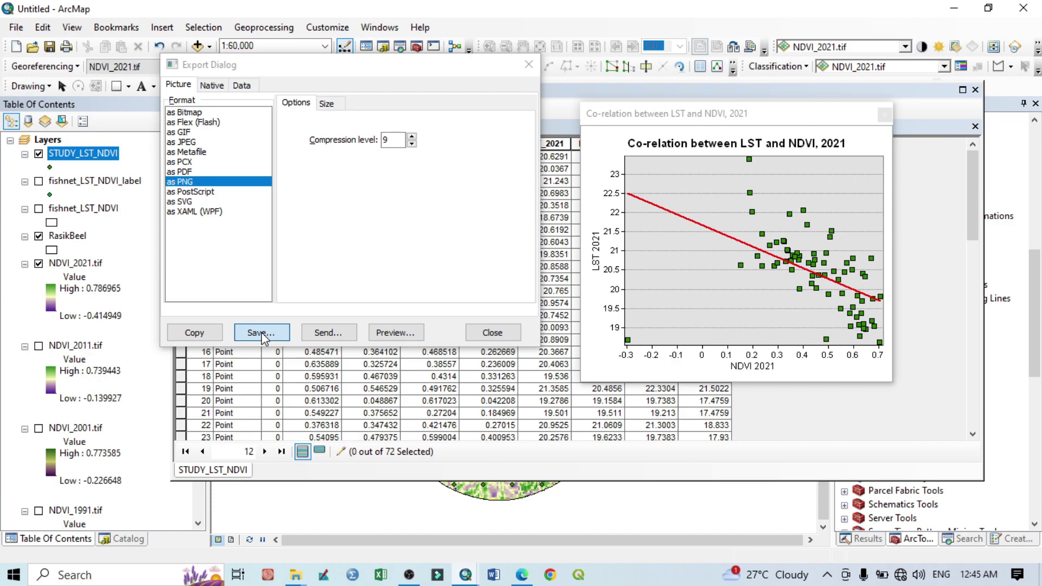
click(262, 333)
text(lst)
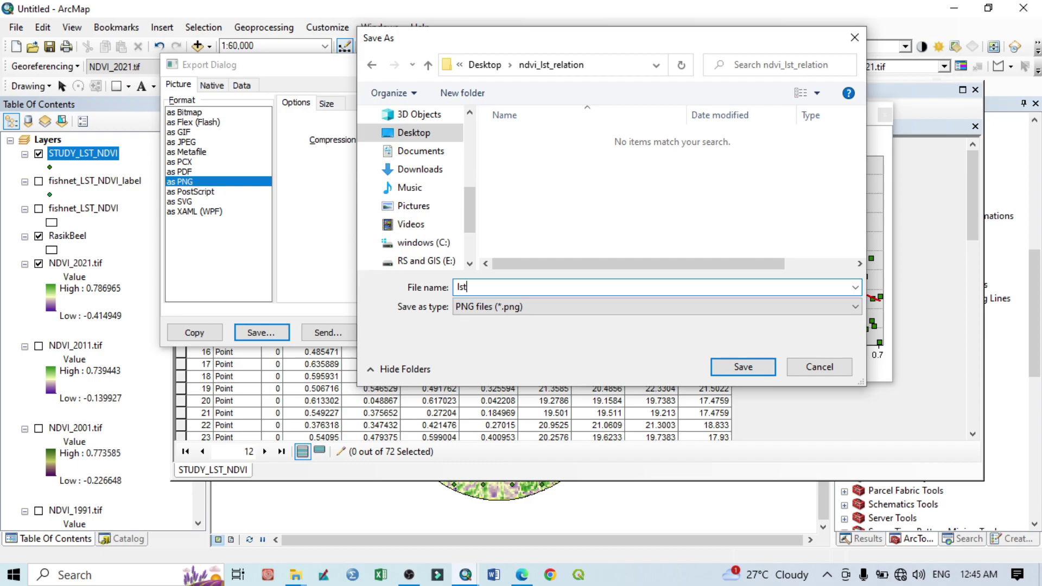